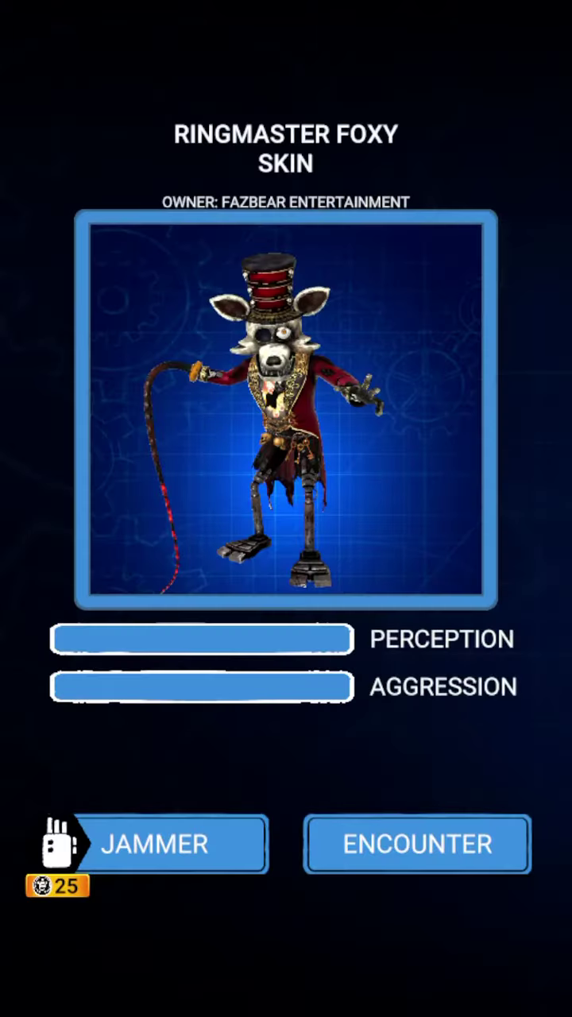
Step: Begin the encounter from the Ringmaster Foxy Skin card
{"action": "left_click", "coordinate": [417, 844]}
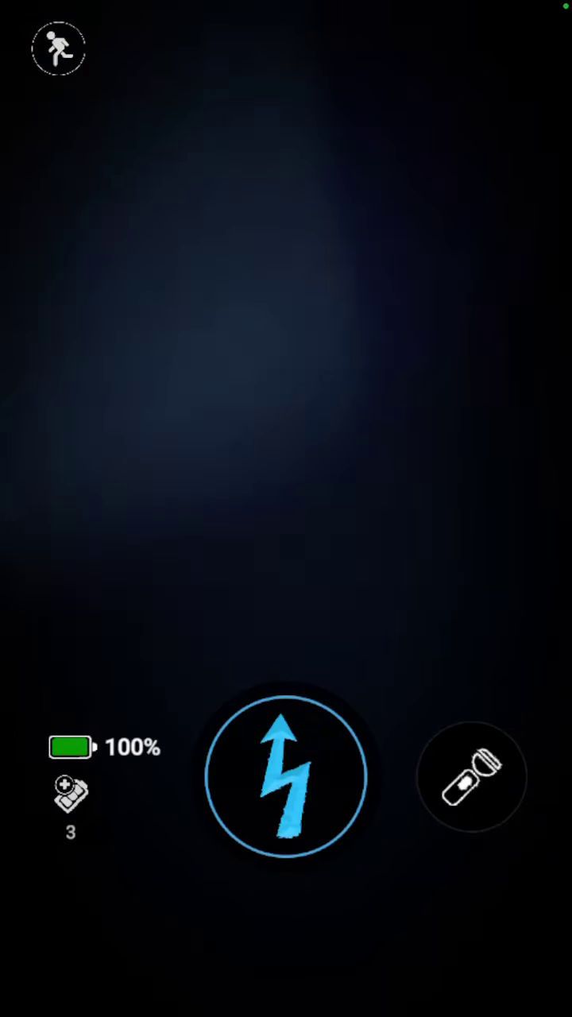
Step: Pull down Control Center to start screen recording and leave the encounter
{"action": "left_click_drag", "start_coordinate": [517, 4], "coordinate": [516, 477]}
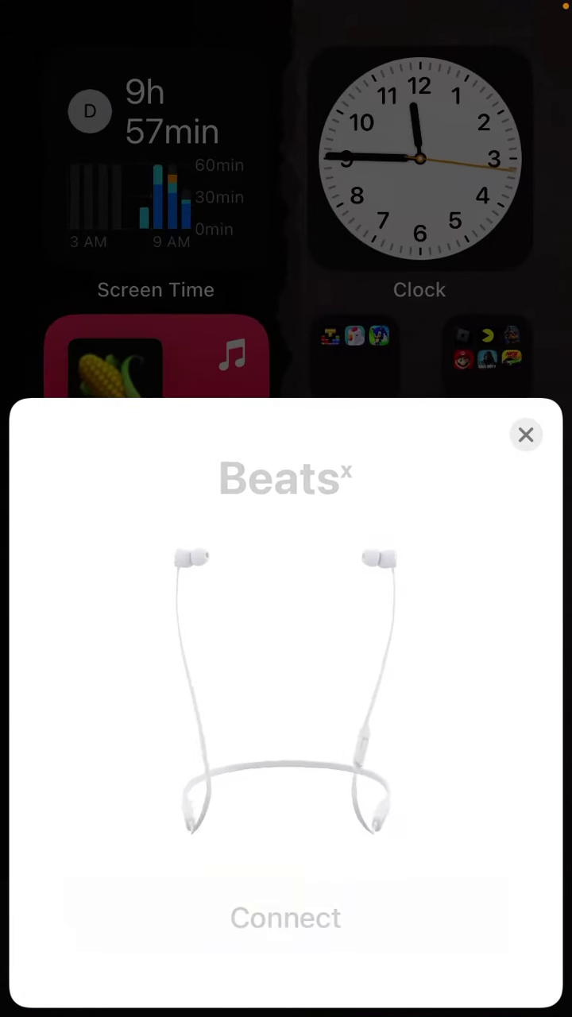
Step: Connect the Beats X earbuds and close their pairing card
{"action": "left_click", "coordinate": [286, 920]}
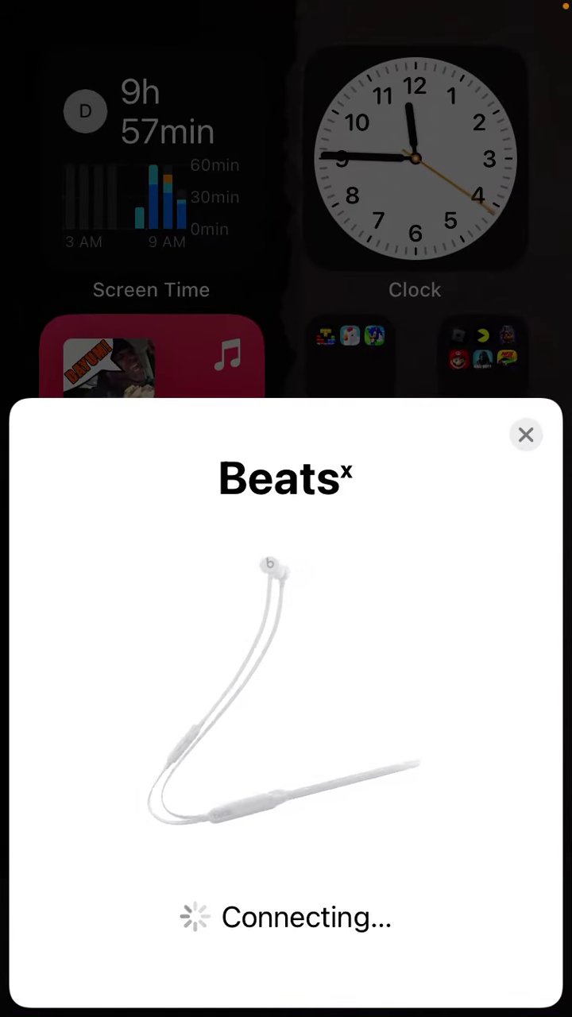
{"action": "left_click", "coordinate": [286, 918]}
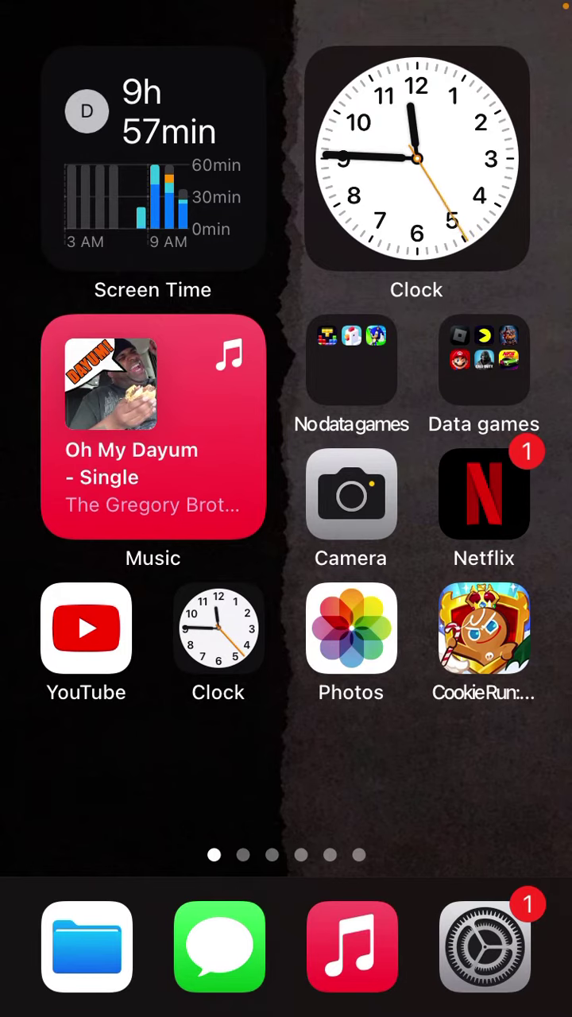
{"action": "left_click", "coordinate": [484, 628]}
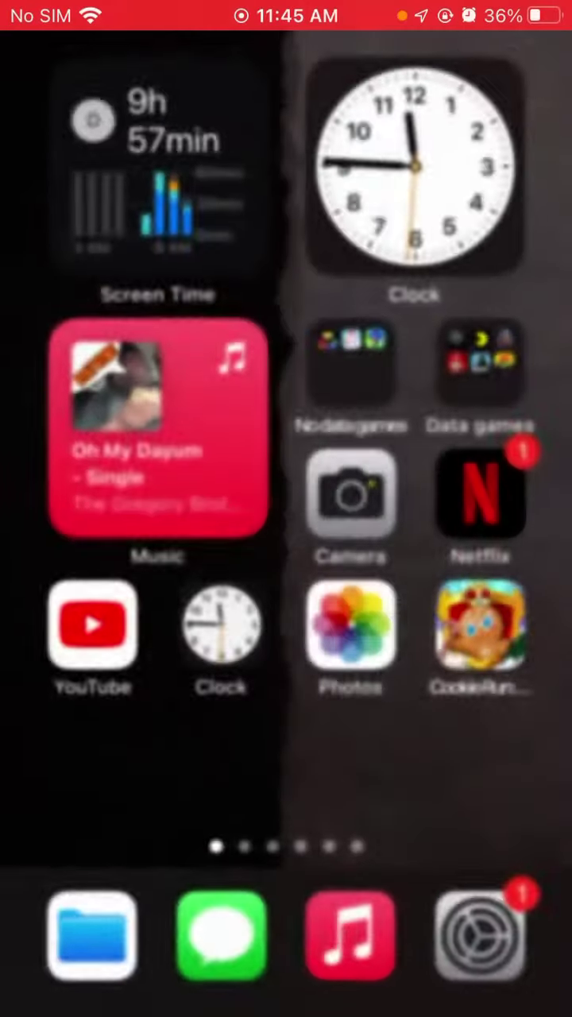
Step: Reopen FNAF AR from the app switcher to resume the dark-room encounter
{"action": "mouse_move", "coordinate": [119, 509]}
{"action": "left_mouse_down"}
{"action": "mouse_move", "coordinate": [477, 509]}
{"action": "mouse_move", "coordinate": [120, 509]}
{"action": "left_mouse_up"}
{"action": "left_click_drag", "start_coordinate": [286, 1010], "coordinate": [286, 716]}
{"action": "left_click_drag", "start_coordinate": [119, 509], "coordinate": [477, 509]}
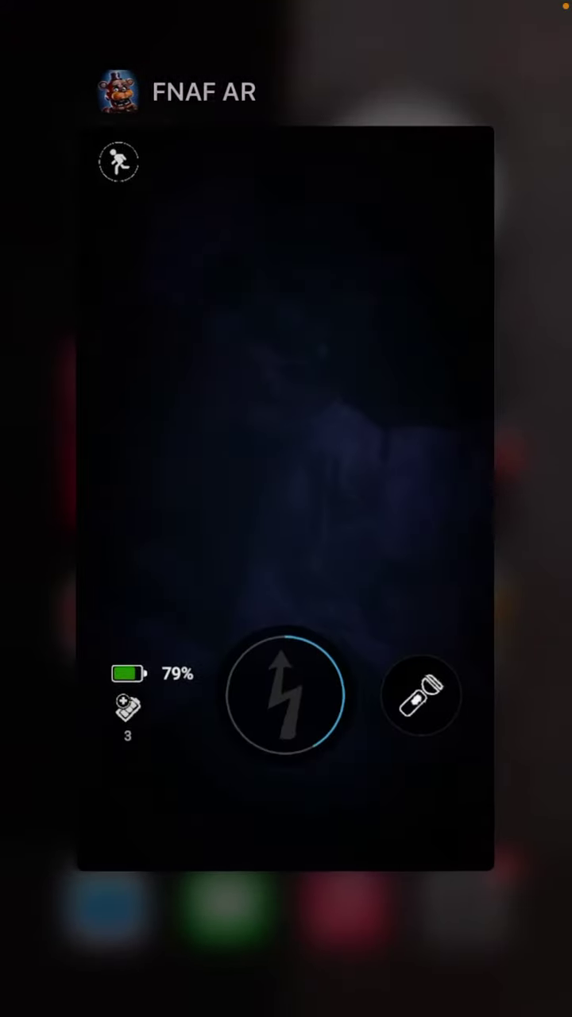
{"action": "left_click", "coordinate": [286, 477]}
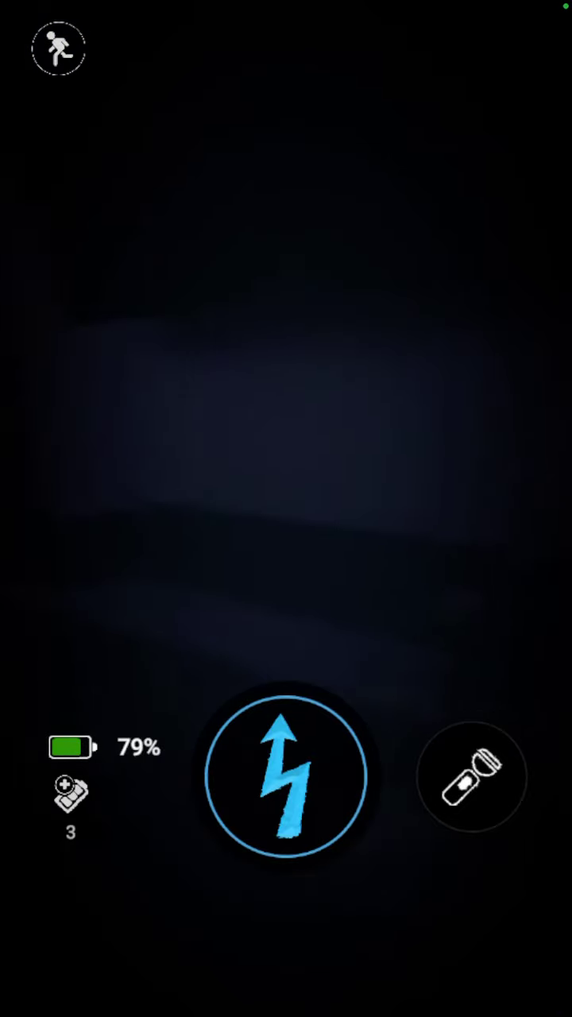
Step: Flash the light on and off to track Ringmaster Foxy, then shock it
{"action": "left_click", "coordinate": [474, 776]}
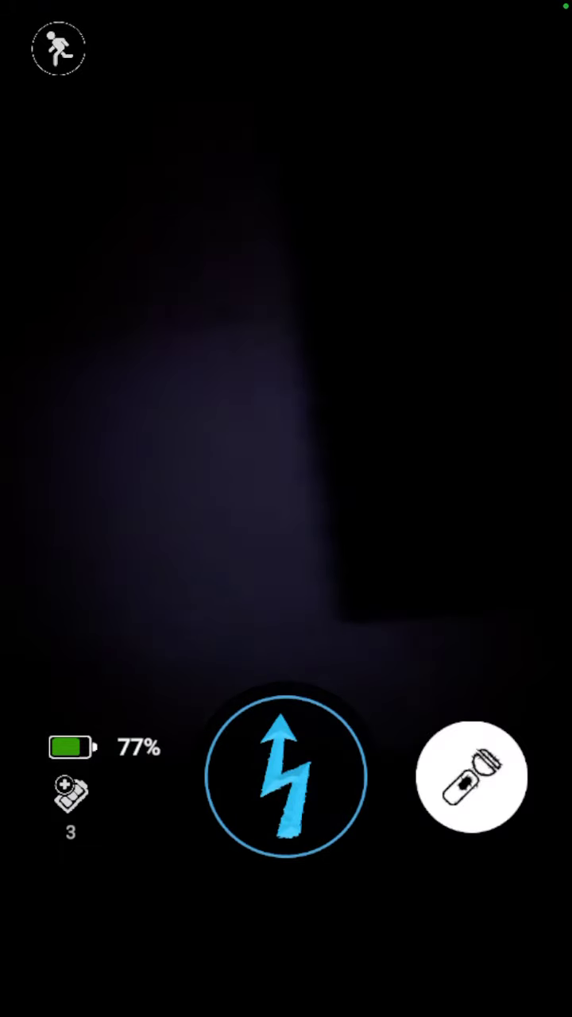
{"action": "left_click", "coordinate": [474, 776]}
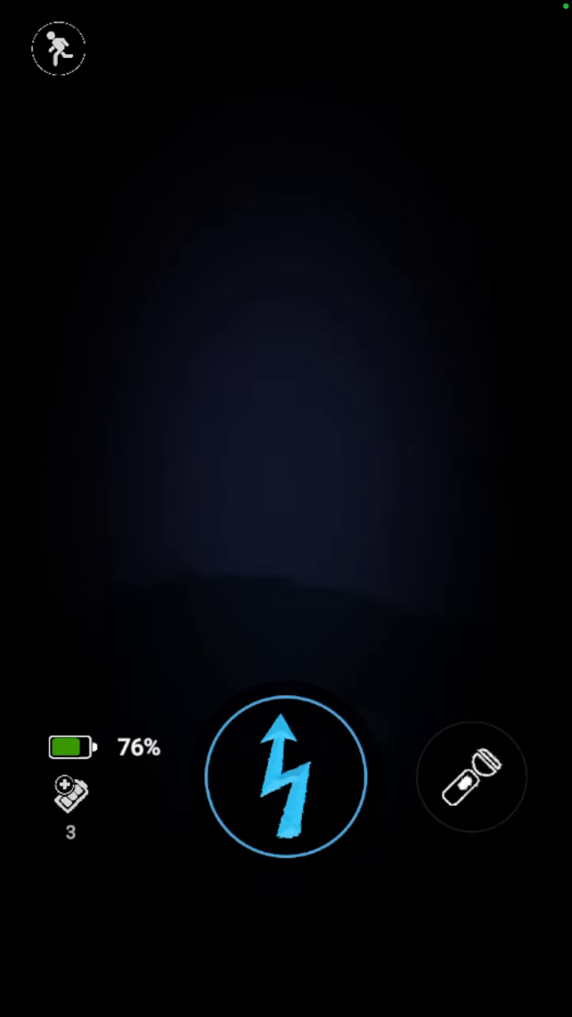
{"action": "left_click", "coordinate": [474, 778]}
{"action": "left_click", "coordinate": [474, 777]}
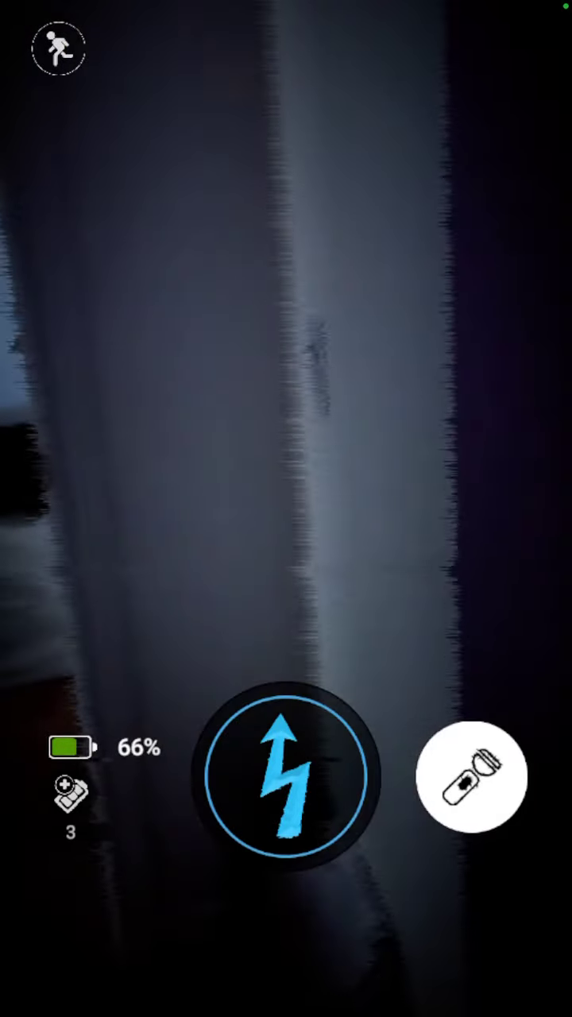
{"action": "left_click", "coordinate": [472, 776]}
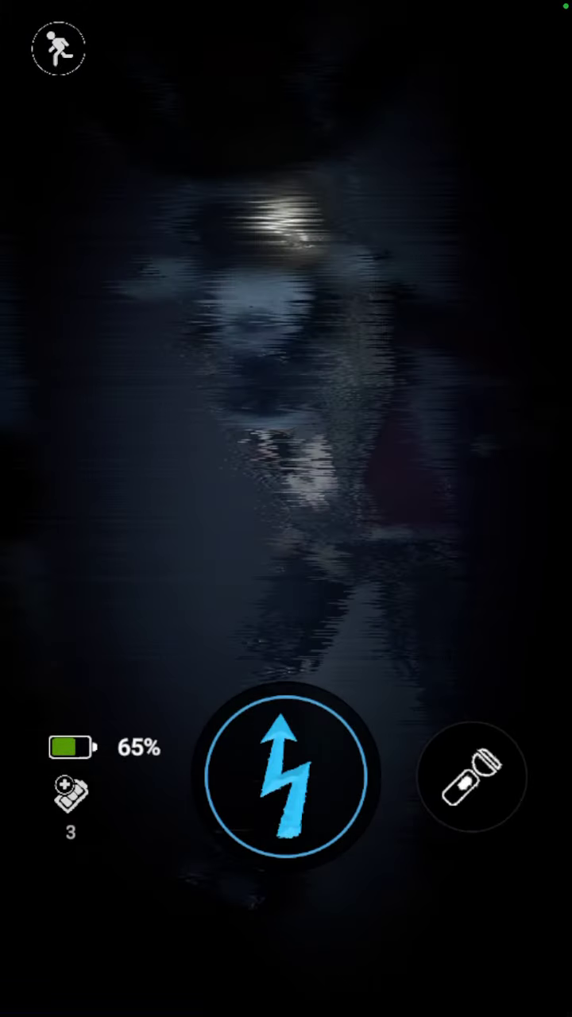
{"action": "left_click", "coordinate": [286, 775]}
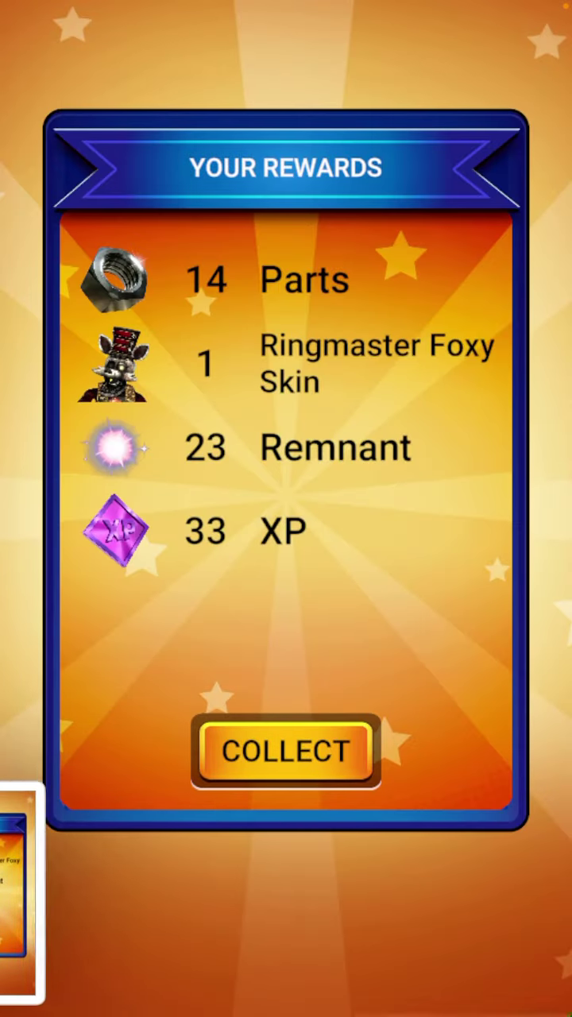
Step: Collect the rewards of Ringmaster Foxy Skin, 14 Parts, 23 Remnant and 33 XP
{"action": "left_click", "coordinate": [285, 751]}
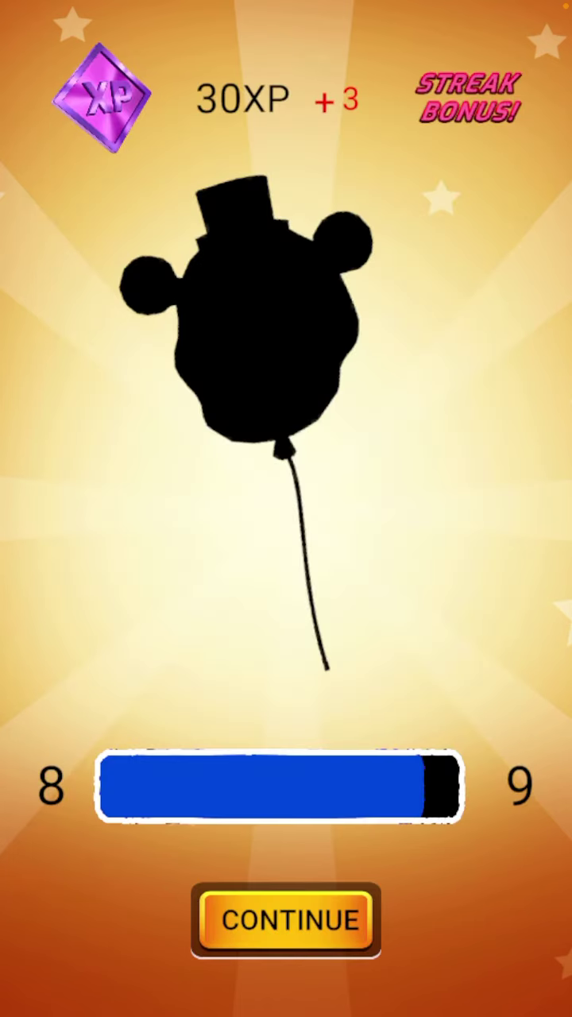
{"action": "left_click", "coordinate": [286, 919]}
{"action": "left_click", "coordinate": [285, 920]}
Step: Open the Workshop's assembly view with character and skin choices
{"action": "left_click", "coordinate": [398, 962]}
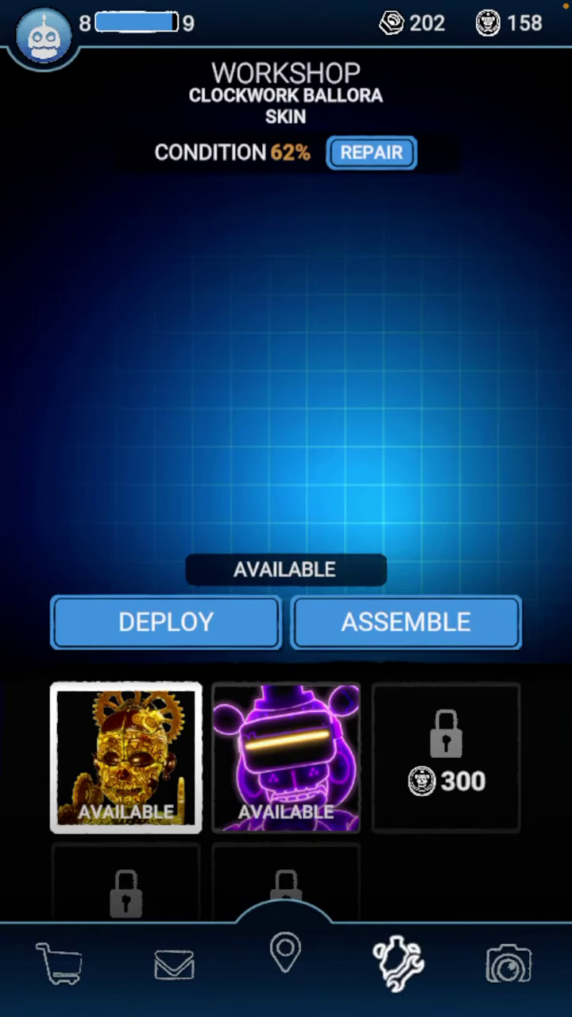
{"action": "left_click", "coordinate": [286, 759]}
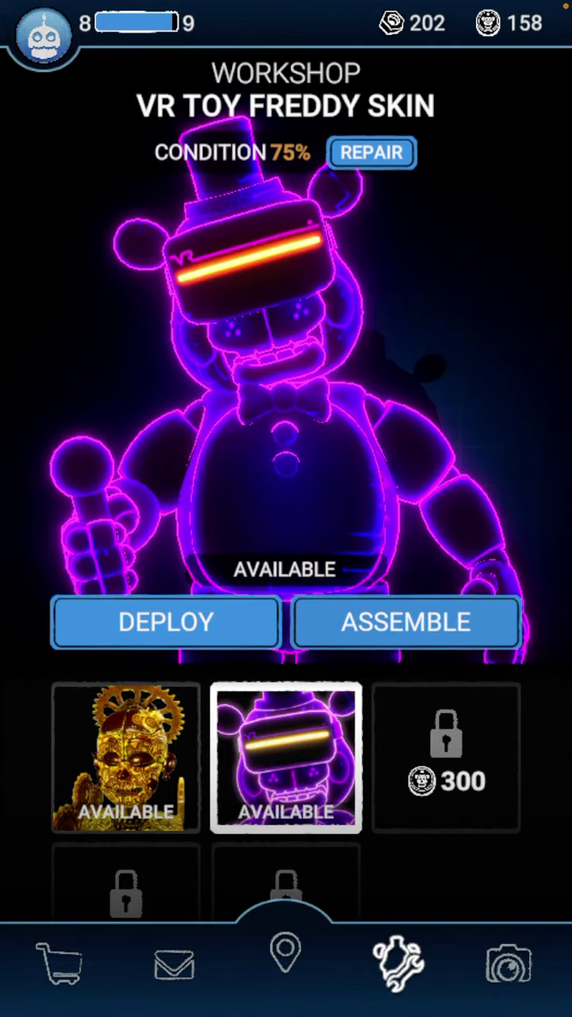
{"action": "left_click", "coordinate": [406, 622]}
Step: Show the Ringmaster Foxy skin on the model and browse its CPU choices
{"action": "left_click", "coordinate": [172, 734]}
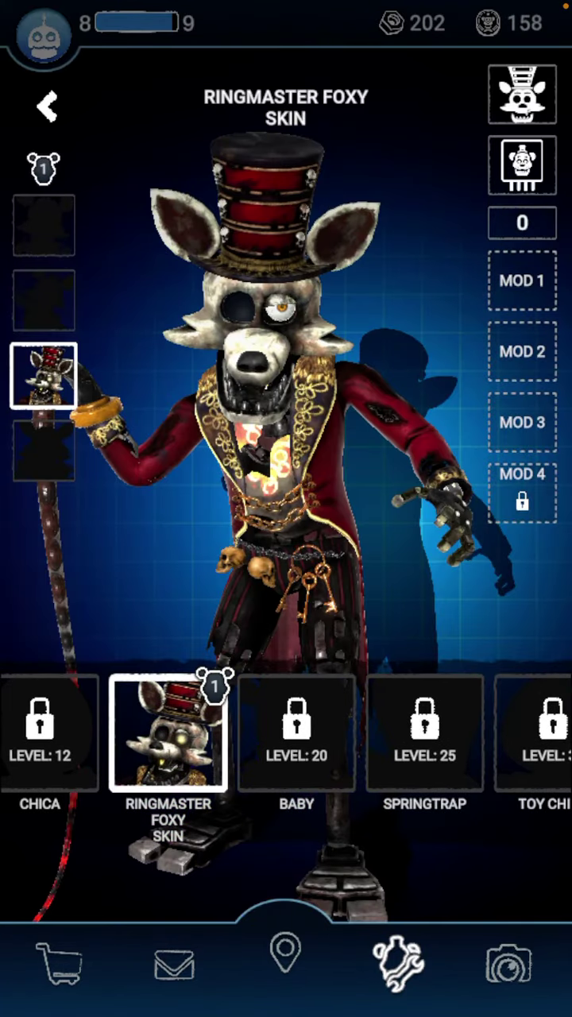
{"action": "left_click", "coordinate": [523, 166]}
{"action": "scroll", "coordinate": [286, 771], "scroll_direction": "right", "scroll_amount": 5}
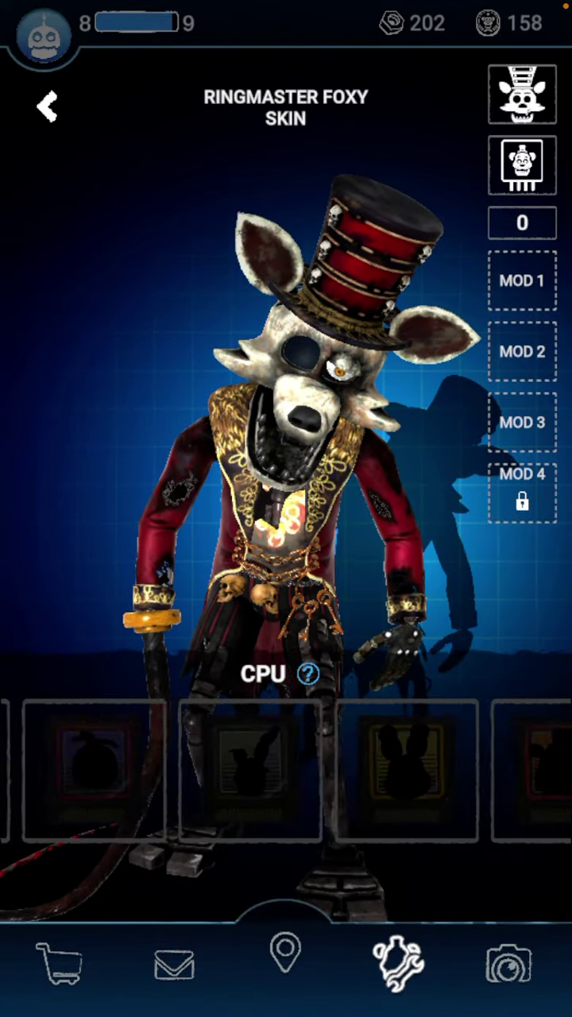
{"action": "left_click", "coordinate": [47, 107]}
{"action": "left_click", "coordinate": [382, 622]}
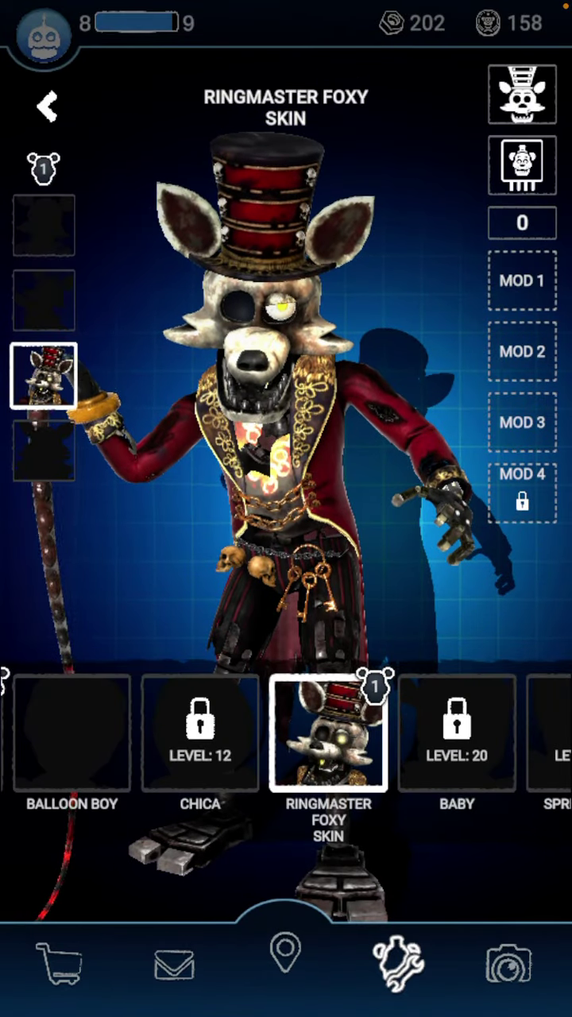
{"action": "scroll", "coordinate": [287, 739], "scroll_direction": "left", "scroll_amount": 3}
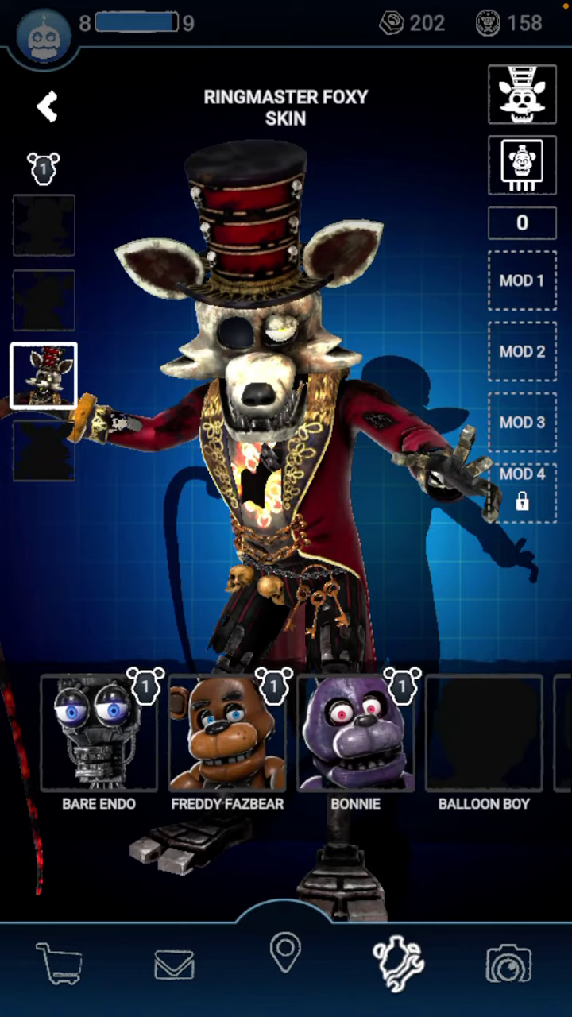
{"action": "scroll", "coordinate": [287, 739], "scroll_direction": "right", "scroll_amount": 3}
{"action": "scroll", "coordinate": [286, 739], "scroll_direction": "right", "scroll_amount": 3}
{"action": "scroll", "coordinate": [286, 740], "scroll_direction": "right", "scroll_amount": 2}
Step: Select VR Toy Freddy, view owned devices and lures, then pull down Control Center
{"action": "left_click", "coordinate": [182, 735]}
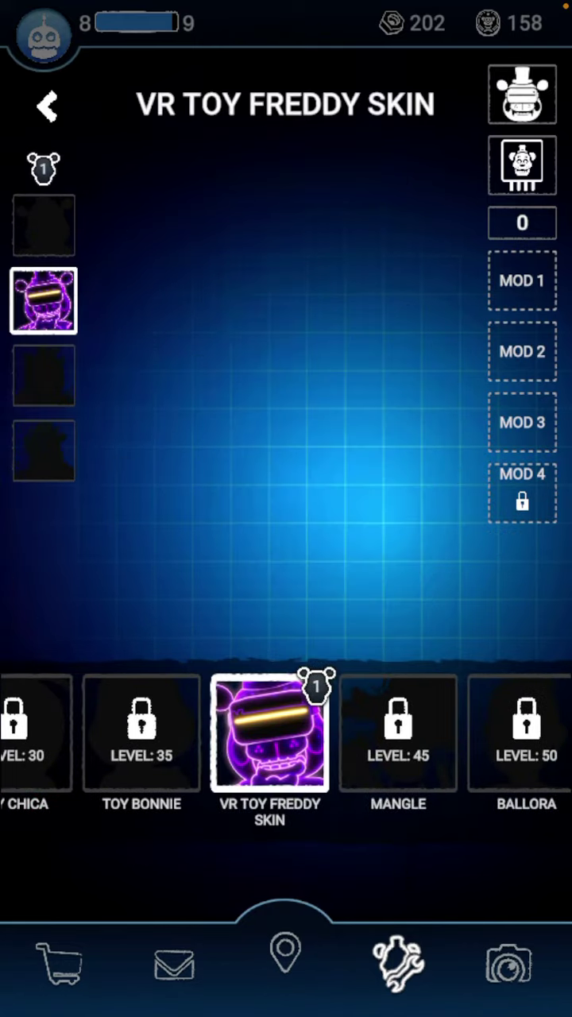
{"action": "left_click", "coordinate": [286, 954]}
{"action": "left_click", "coordinate": [70, 858]}
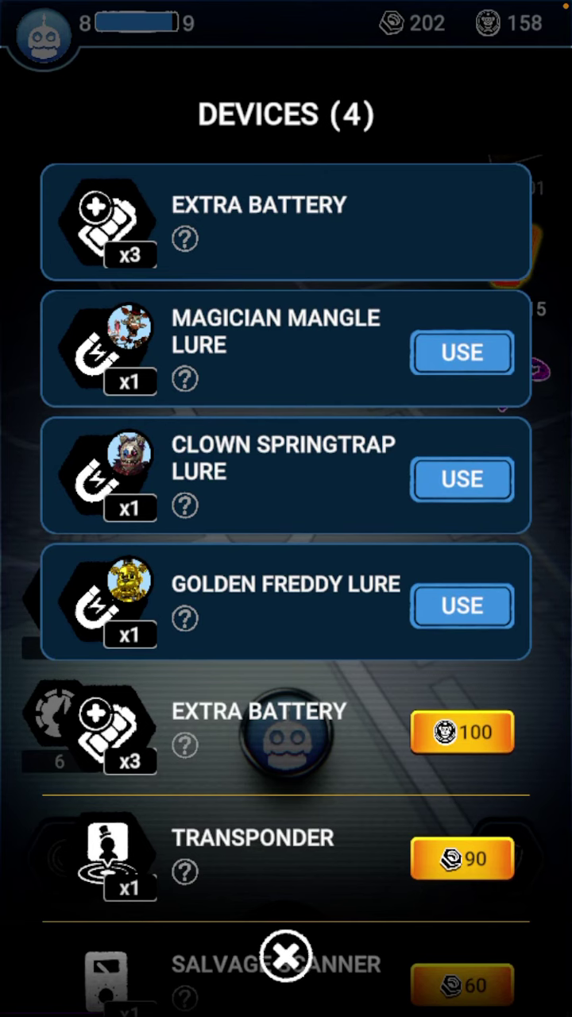
{"action": "scroll", "coordinate": [286, 557], "scroll_direction": "down", "scroll_amount": 1}
{"action": "left_click_drag", "start_coordinate": [517, 8], "coordinate": [516, 477]}
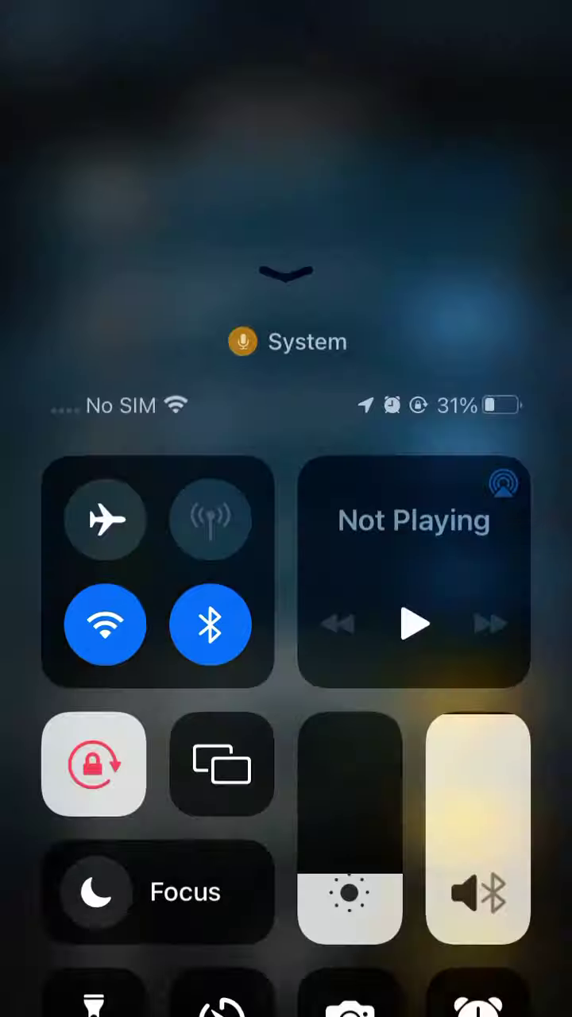